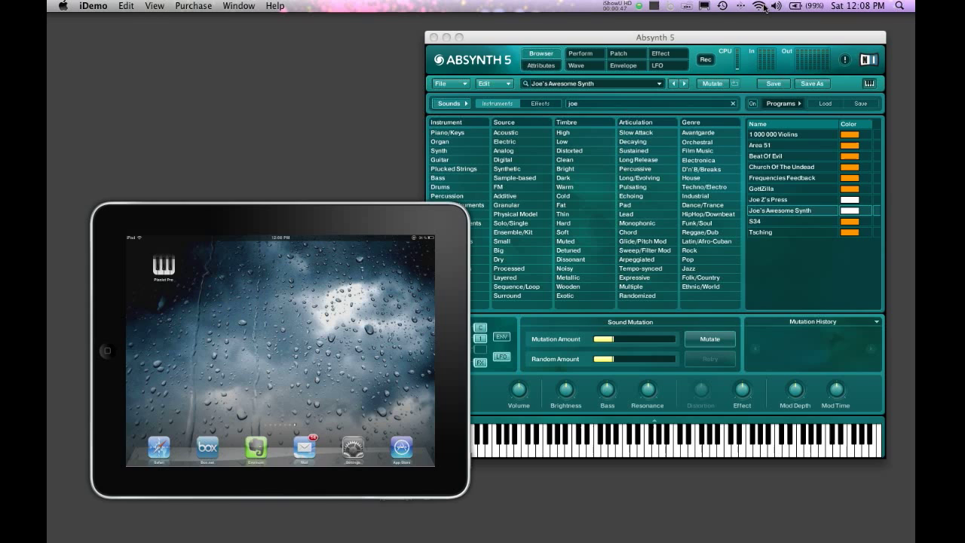
Click the empty desktop so the Finder takes focus beside the Absynth 5 window
left_click(182, 84)
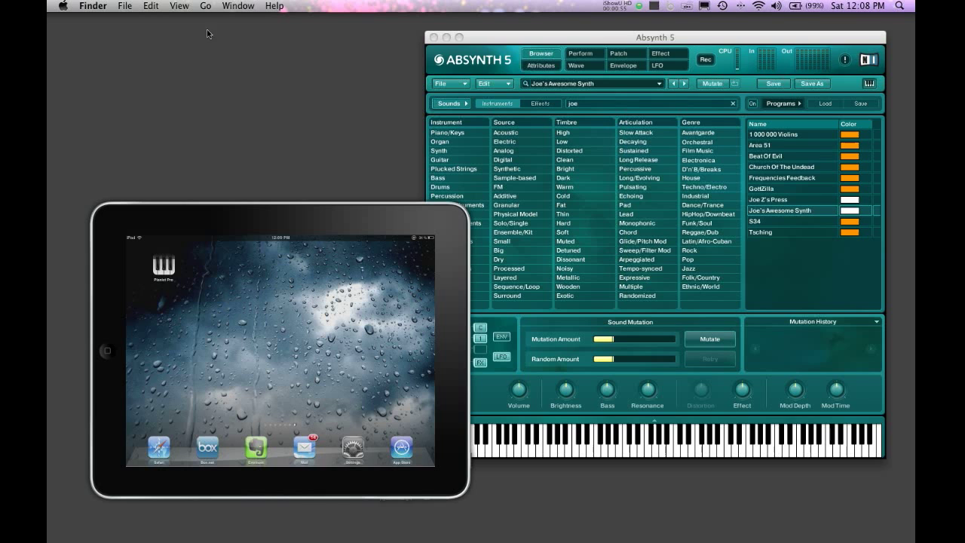
Launch Audio MIDI Setup from Finder's Utilities folder via the Go menu
left_click(206, 6)
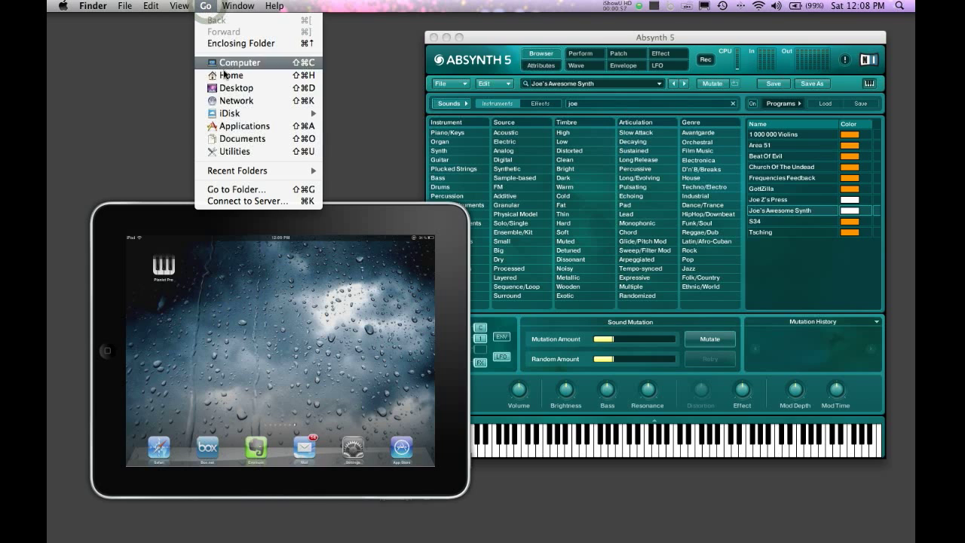
left_click(239, 152)
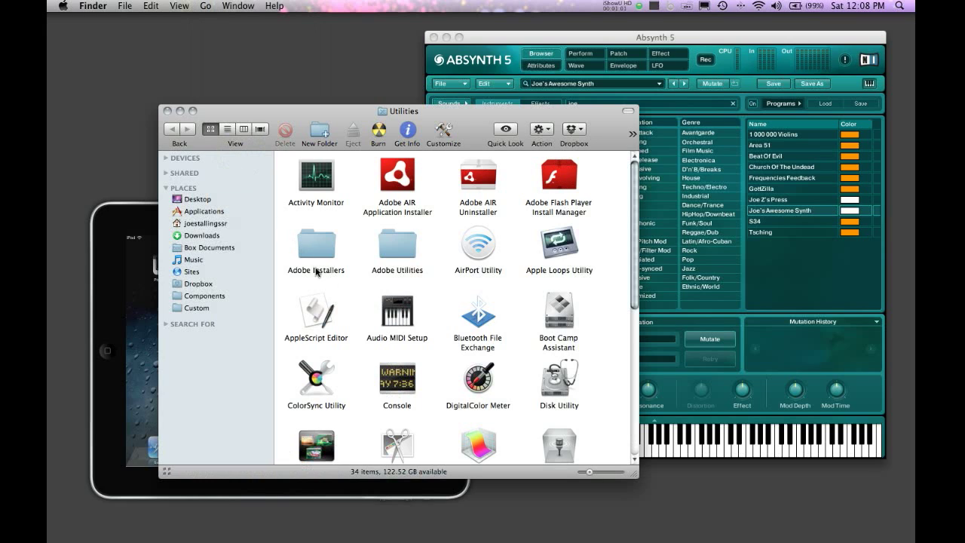
left_click(388, 314)
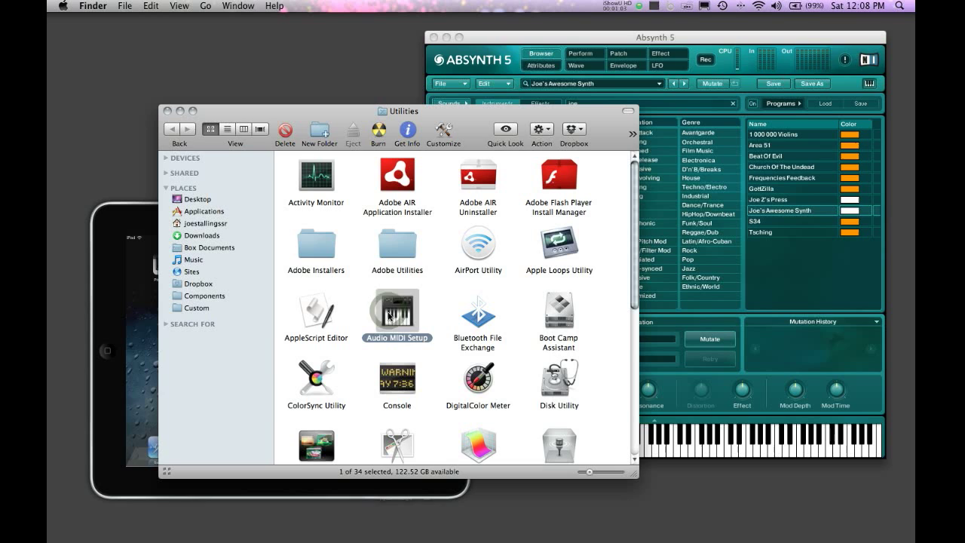
double_click(390, 315)
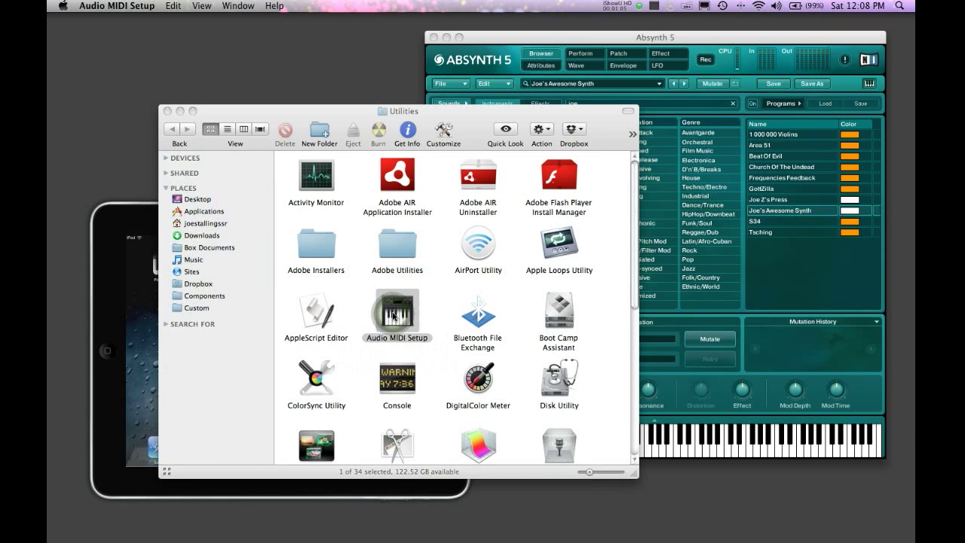
Close the Utilities window, open the Audio Devices window, and arrange it alongside MIDI Studio
left_click(166, 110)
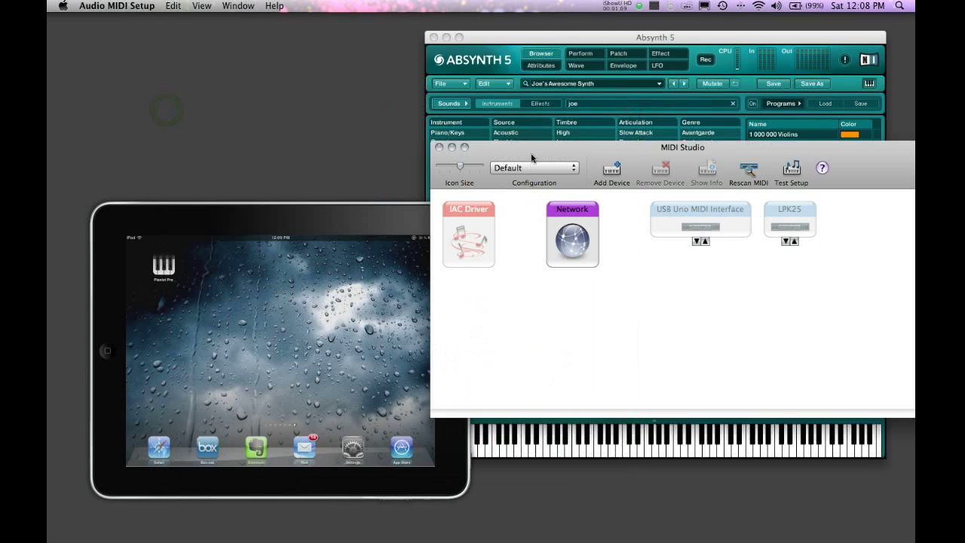
left_click_drag(533, 153, 495, 185)
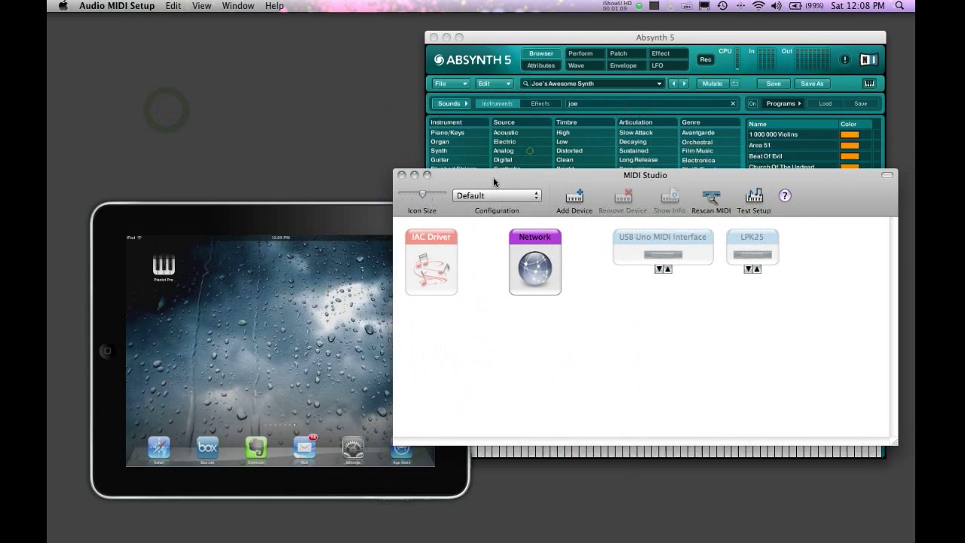
left_click(238, 6)
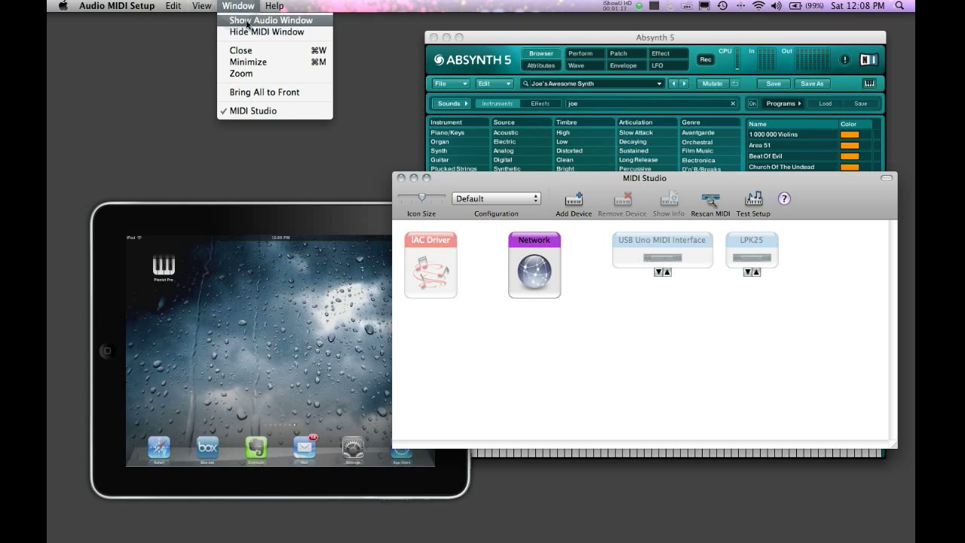
left_click(256, 20)
left_click_drag(366, 110, 362, 77)
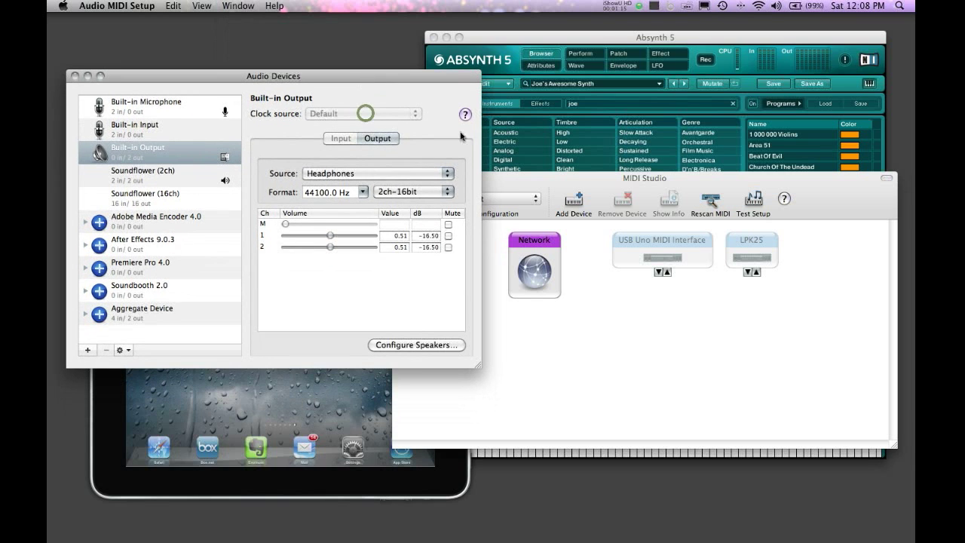
left_click_drag(573, 184, 583, 204)
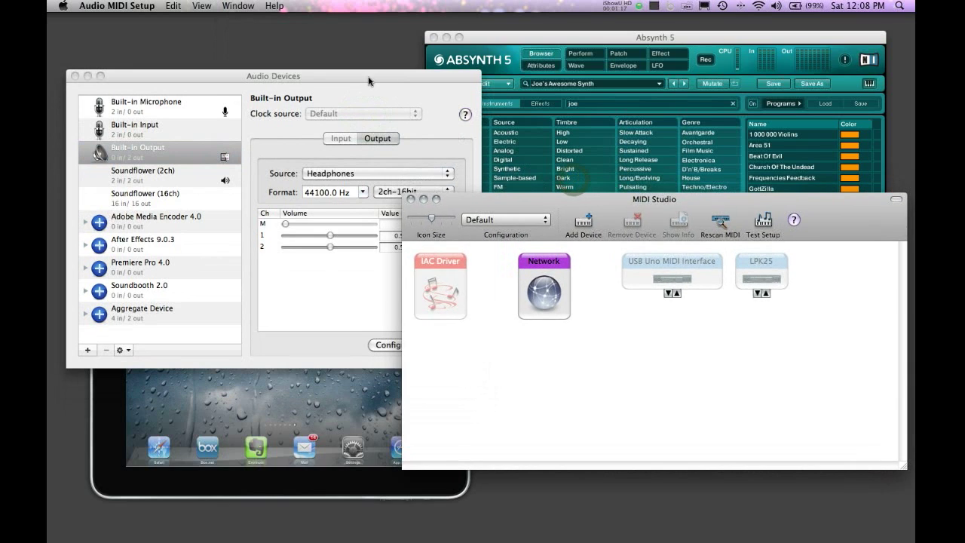
left_click_drag(366, 80, 368, 75)
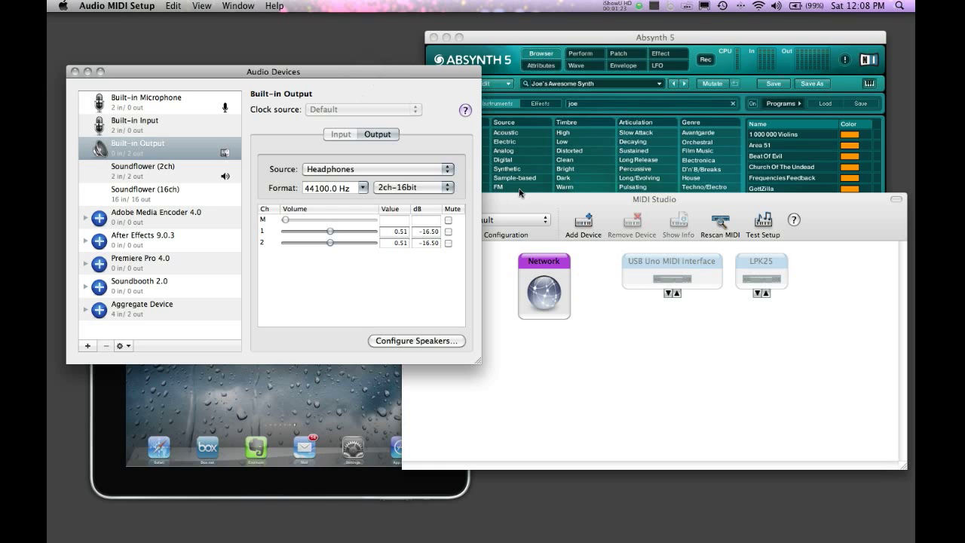
left_click_drag(522, 204, 522, 217)
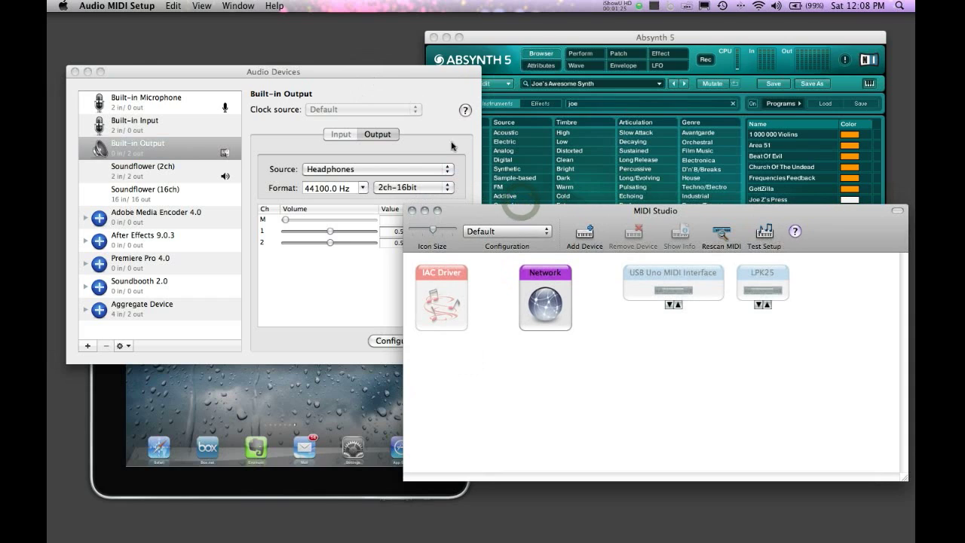
Hide and reshow MIDI Studio, close the Audio Devices window, and move MIDI Studio up-left
left_click(237, 6)
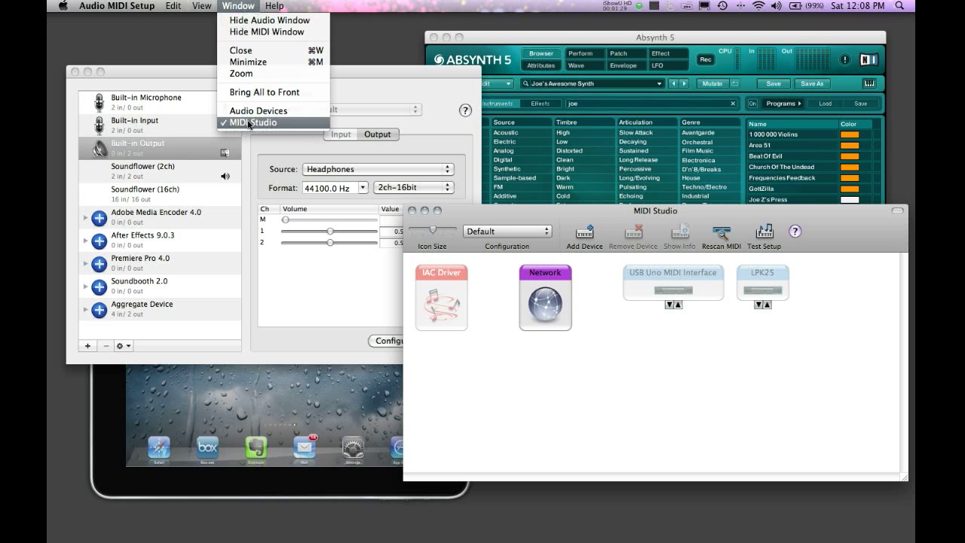
left_click(249, 117)
left_click(249, 9)
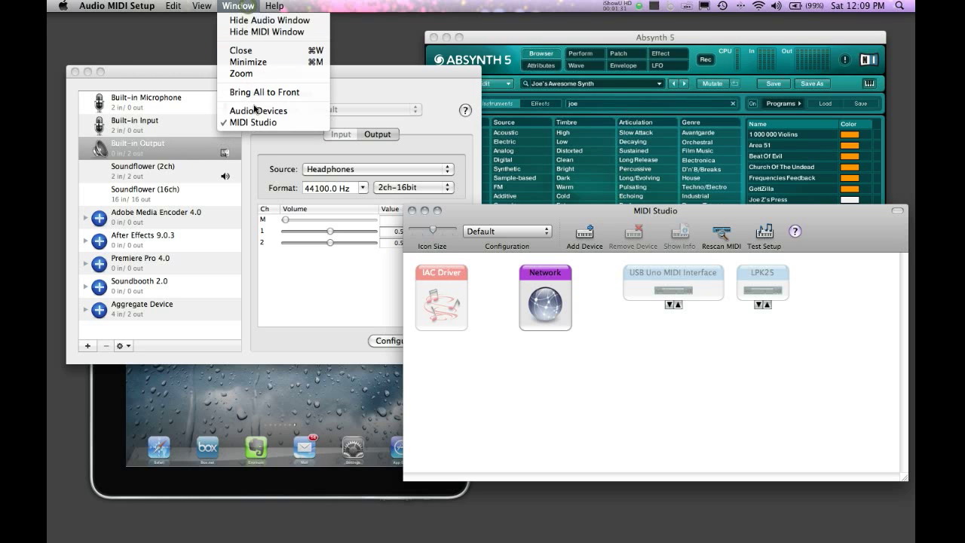
left_click(256, 32)
left_click(238, 6)
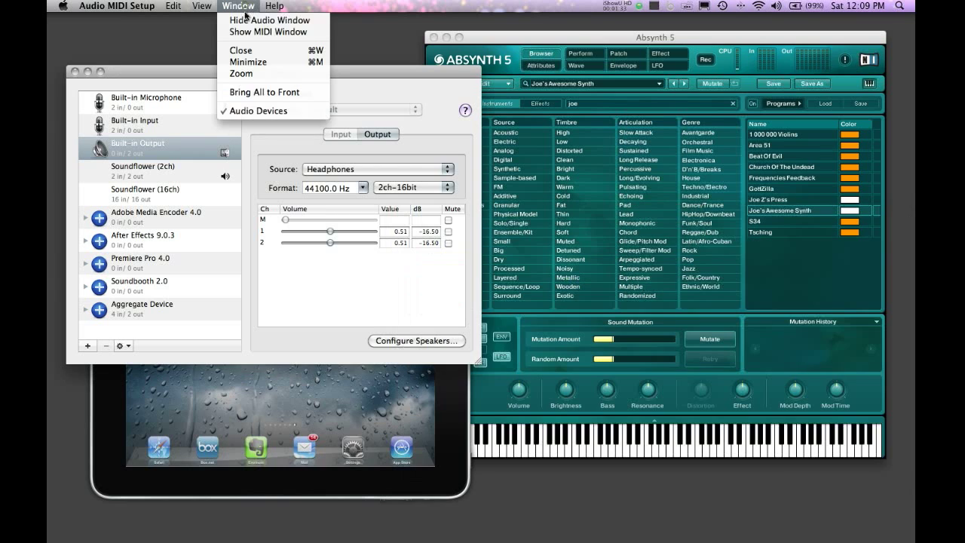
left_click(247, 32)
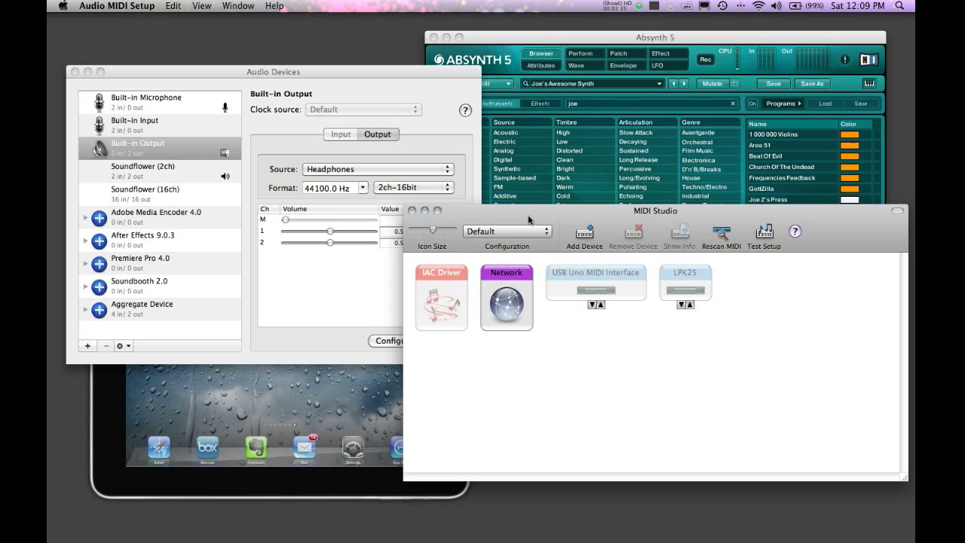
left_click_drag(528, 219, 478, 217)
left_click(234, 74)
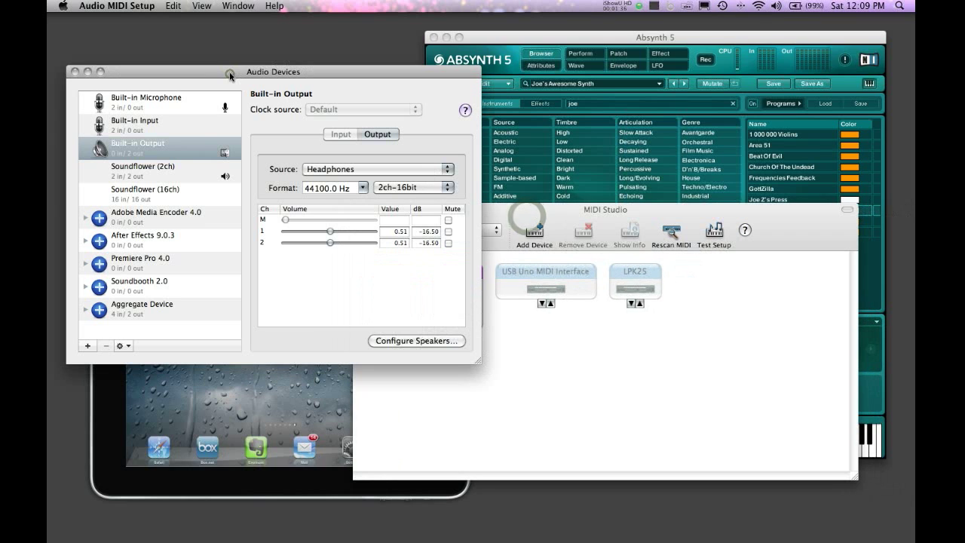
left_click(74, 71)
left_click_drag(427, 214, 346, 158)
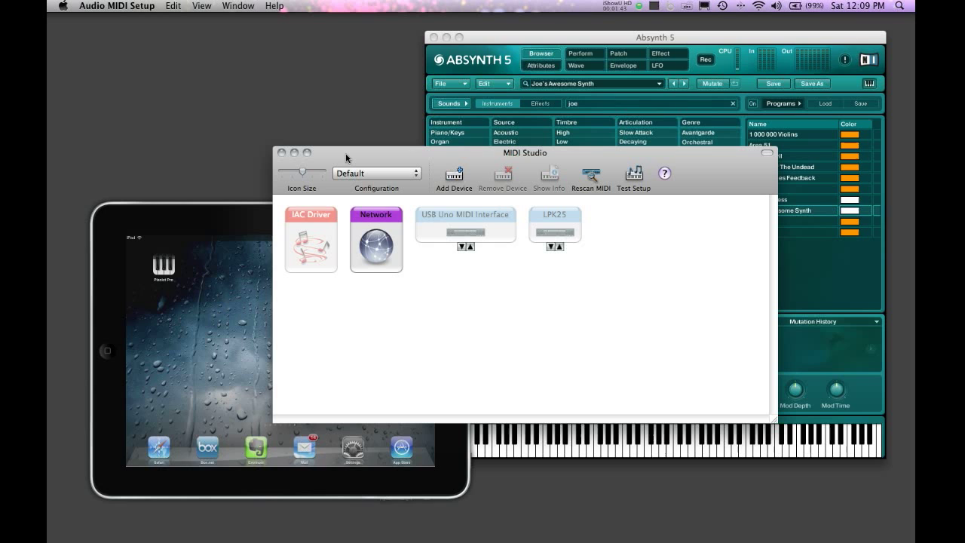
From the Network device, add Session 1 on port 5004 and enable it
double_click(370, 237)
left_click_drag(370, 238, 410, 136)
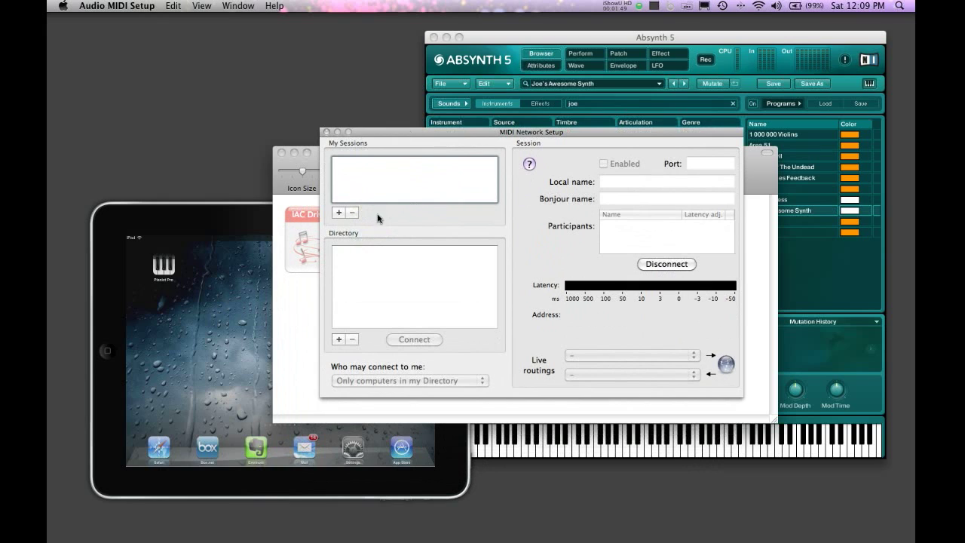
left_click(338, 213)
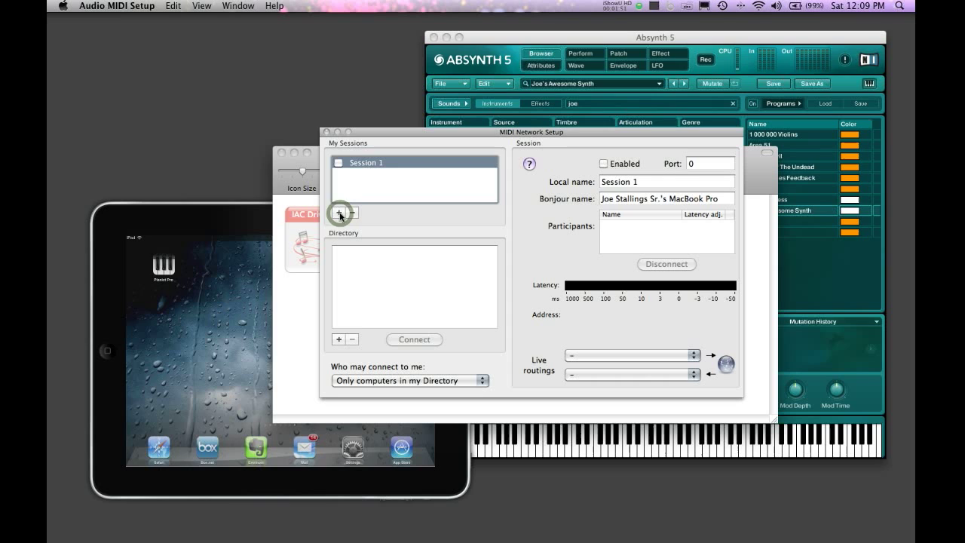
left_click(337, 164)
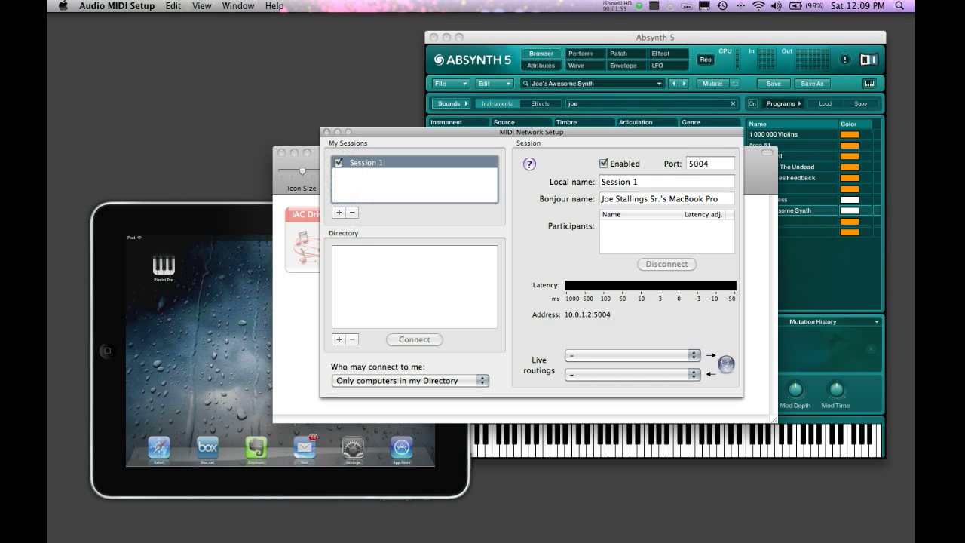
Replace Session 1's Bonjour name with a short custom network name
left_click(720, 200)
triple_click(720, 200)
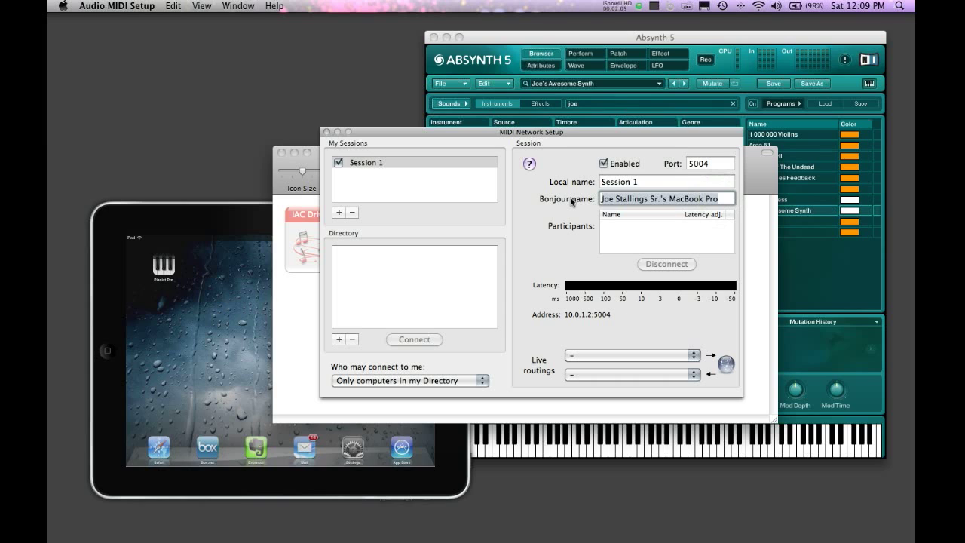
type("Stallings")
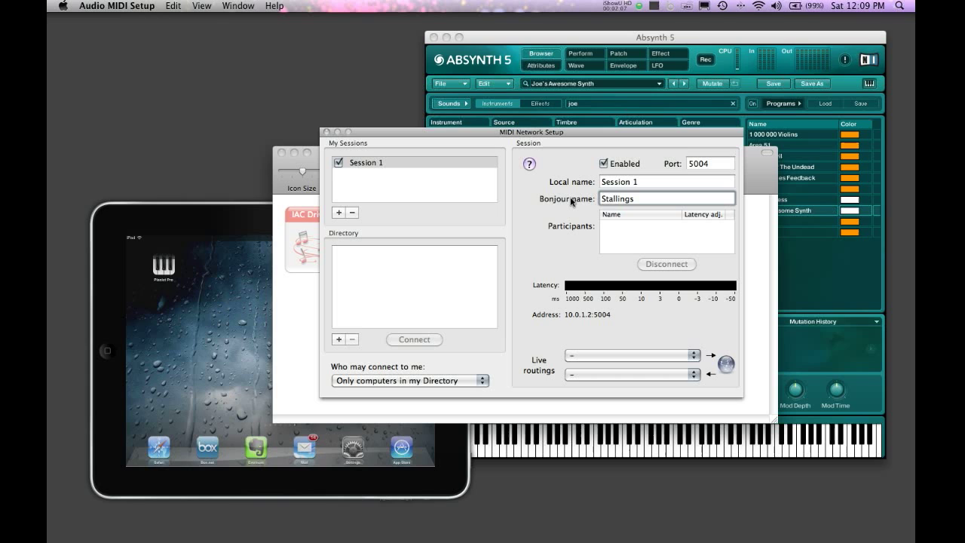
type("Net")
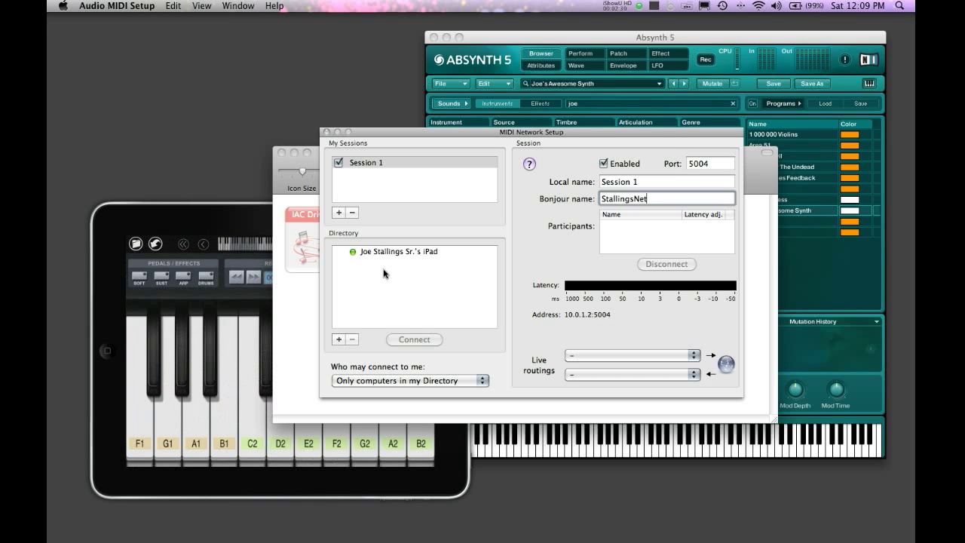
Connect the iPad from the Directory to Session 1, then close MIDI Network Setup
left_click(396, 253)
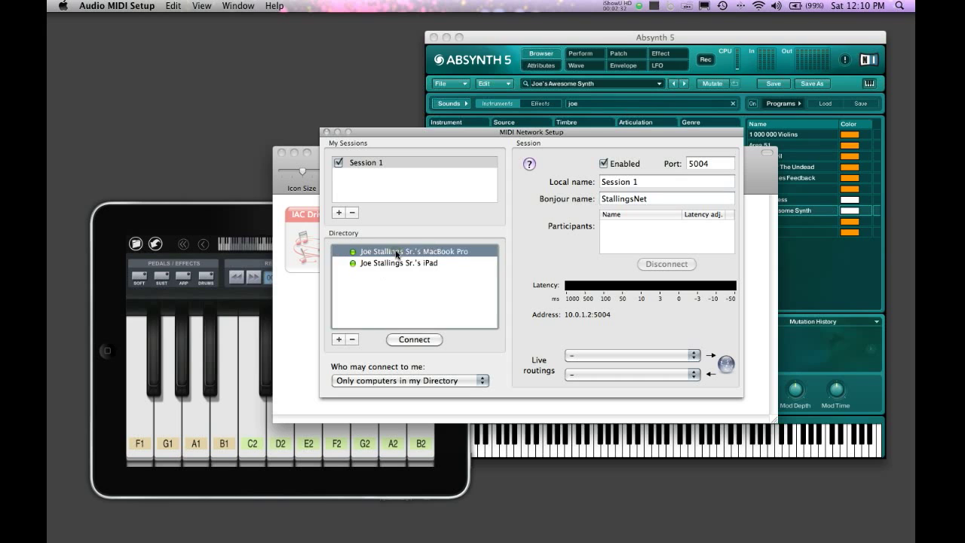
left_click(408, 343)
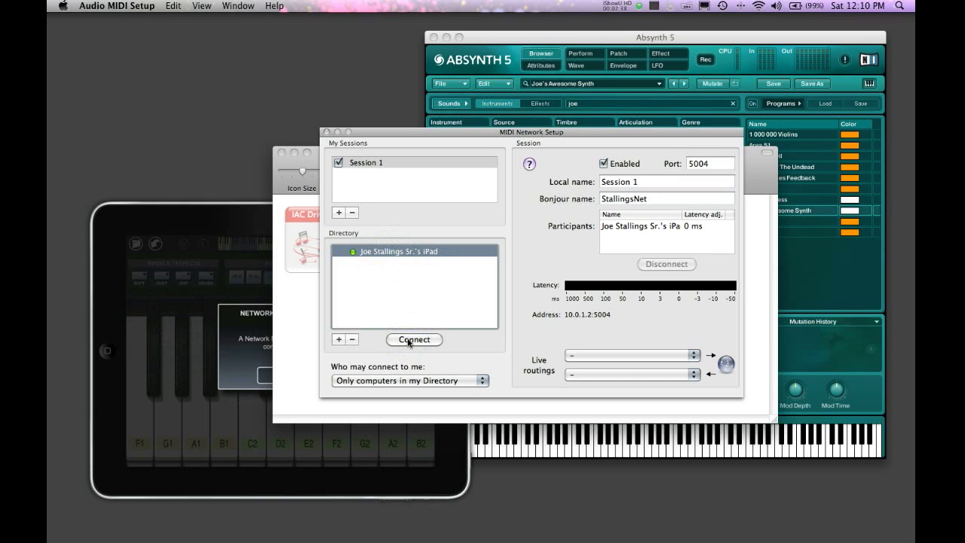
left_click(326, 133)
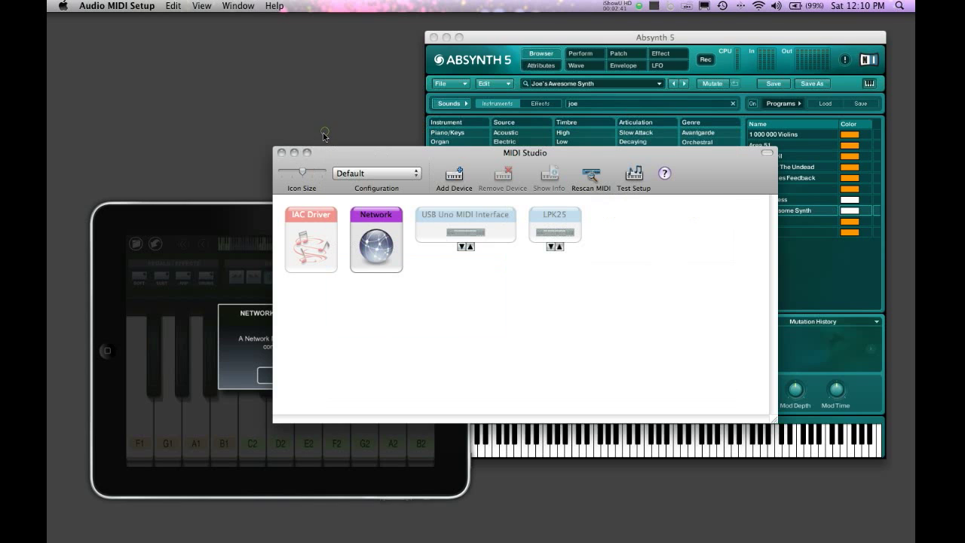
Close the MIDI Studio window, leaving the iPad's Pianist Pro beside Absynth 5
left_click(279, 153)
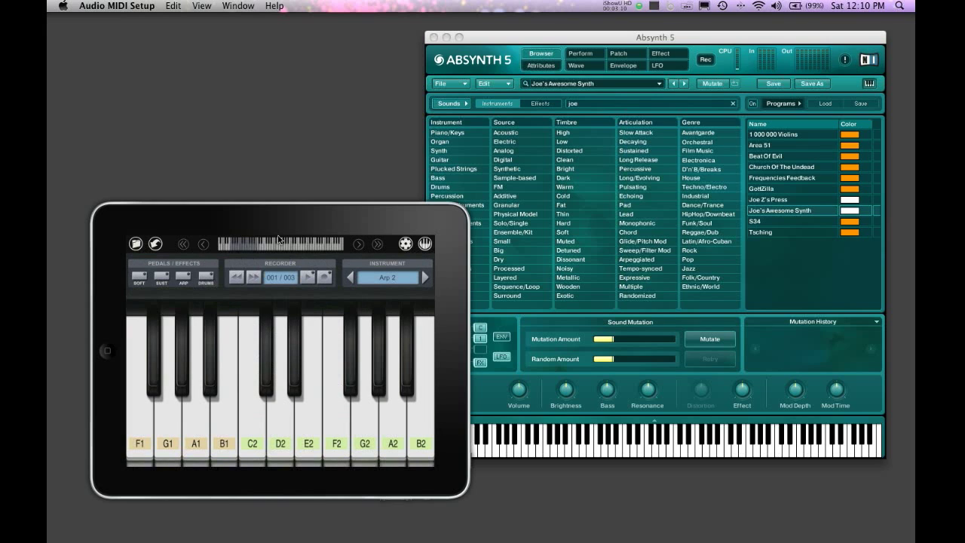
Bring Absynth 5 forward, then focus the iPad mirror showing Pianist Pro's Arp 2 keyboard
left_click(517, 38)
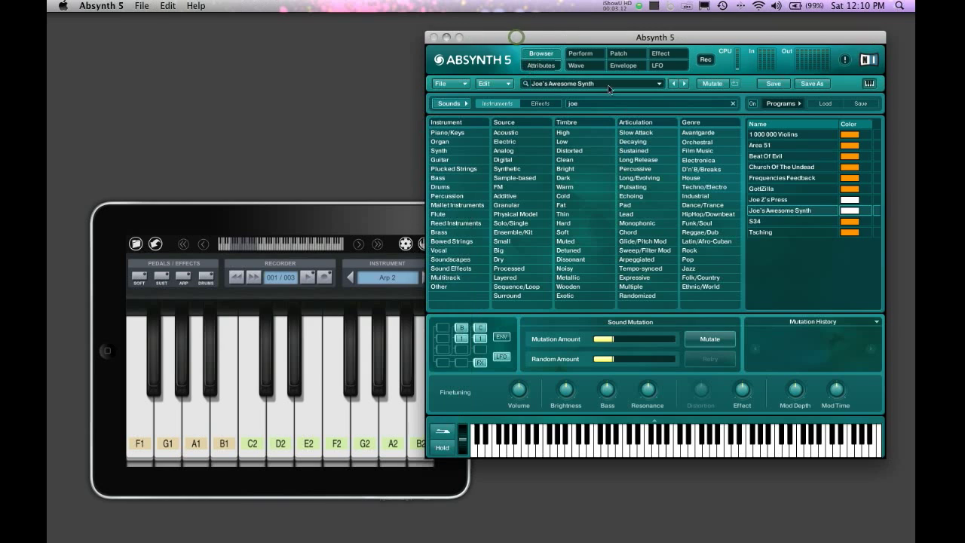
left_click(294, 219)
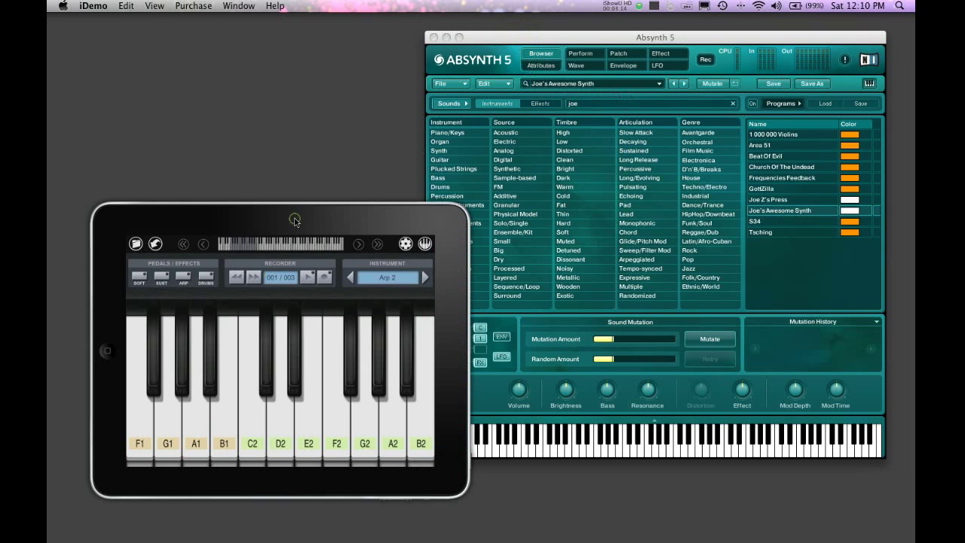